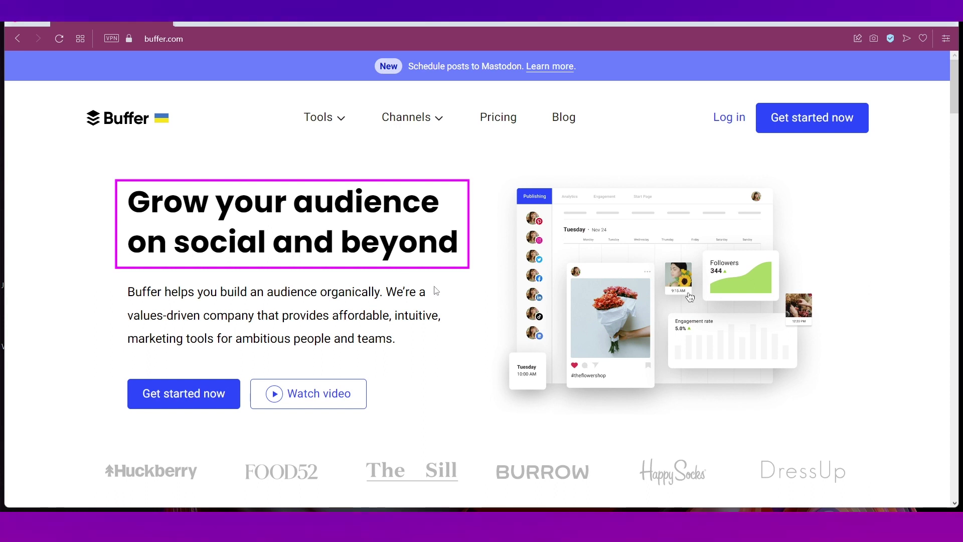
# - Scroll through Buffer's homepage to review what it offers
pyautogui.scroll(-2, 437, 291)
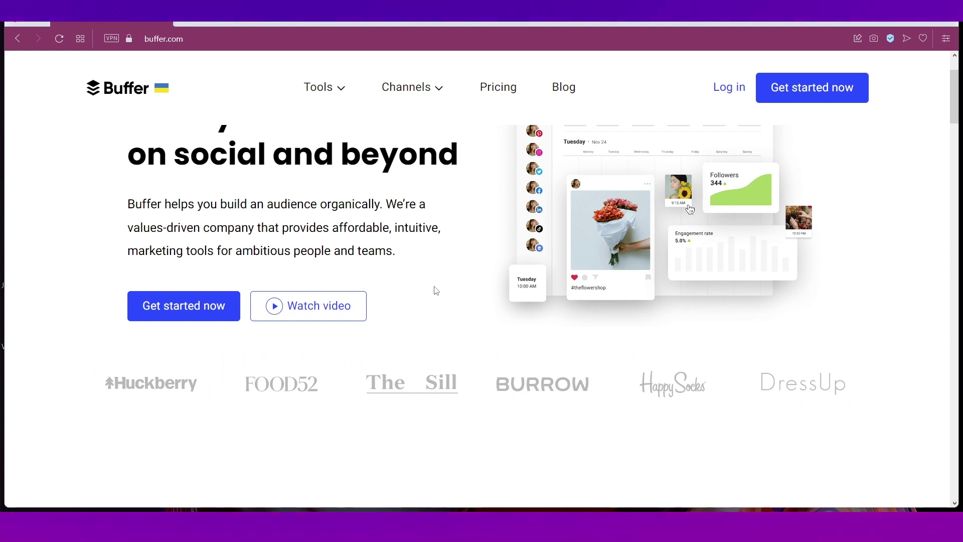
pyautogui.scroll(-7, 435, 288)
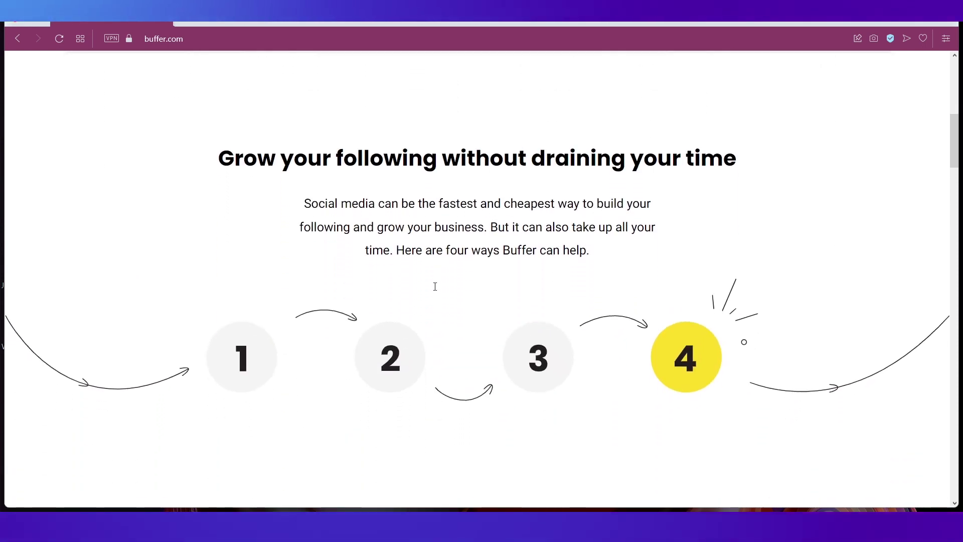
pyautogui.scroll(-1, 435, 286)
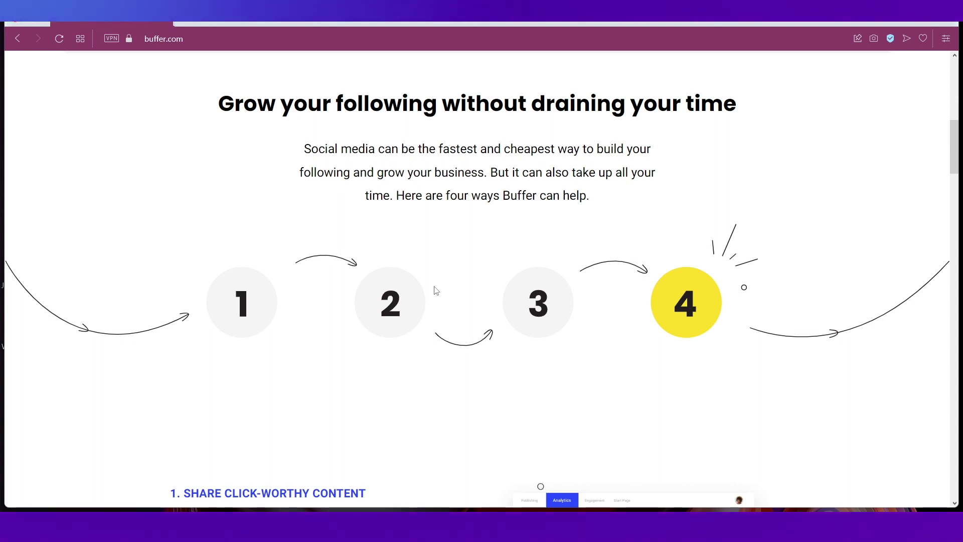
pyautogui.scroll(-6, 436, 290)
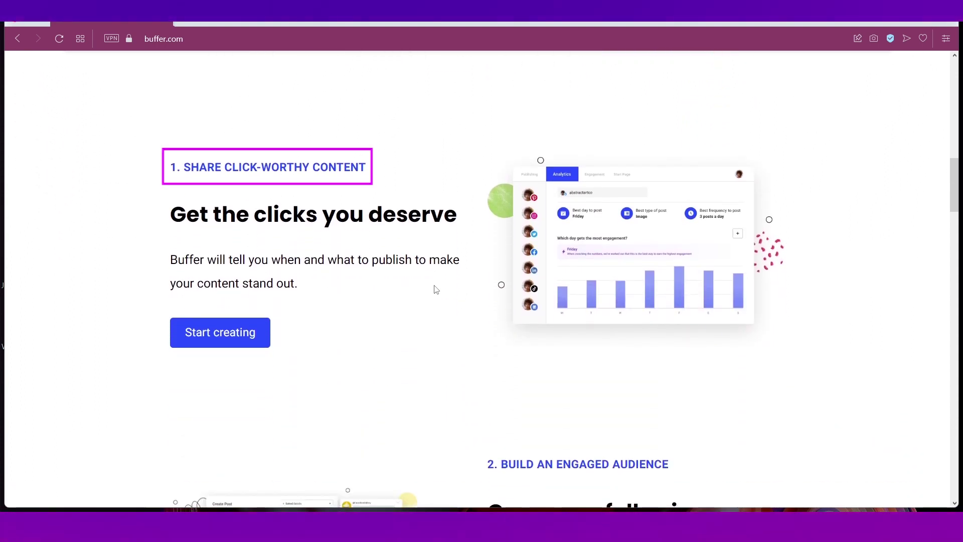
pyautogui.scroll(-5, 435, 290)
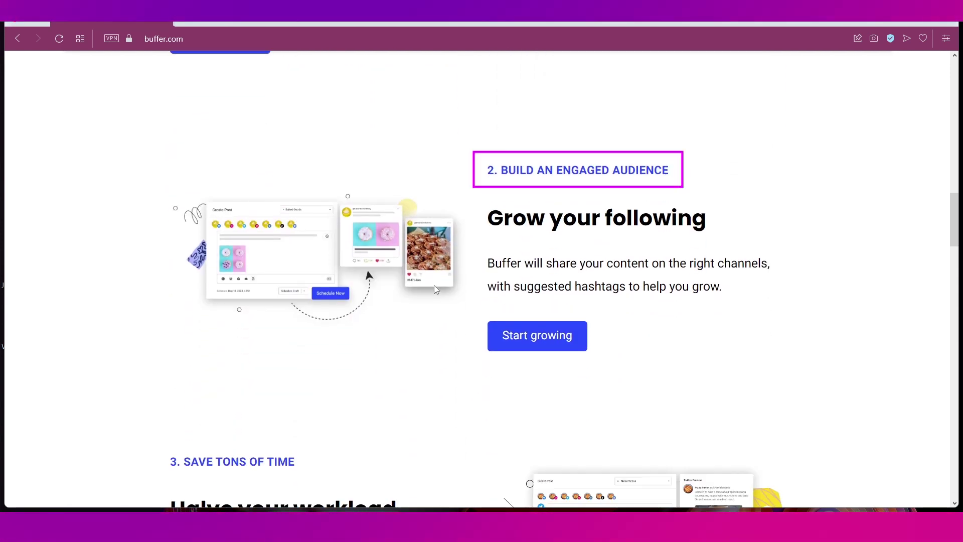
pyautogui.scroll(-3, 434, 287)
pyautogui.scroll(-2, 435, 289)
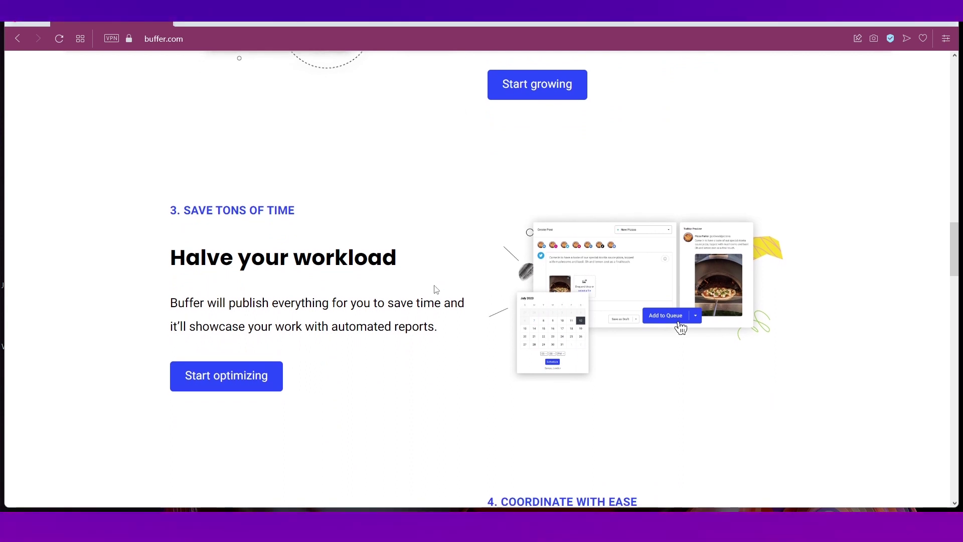
pyautogui.scroll(-6, 436, 289)
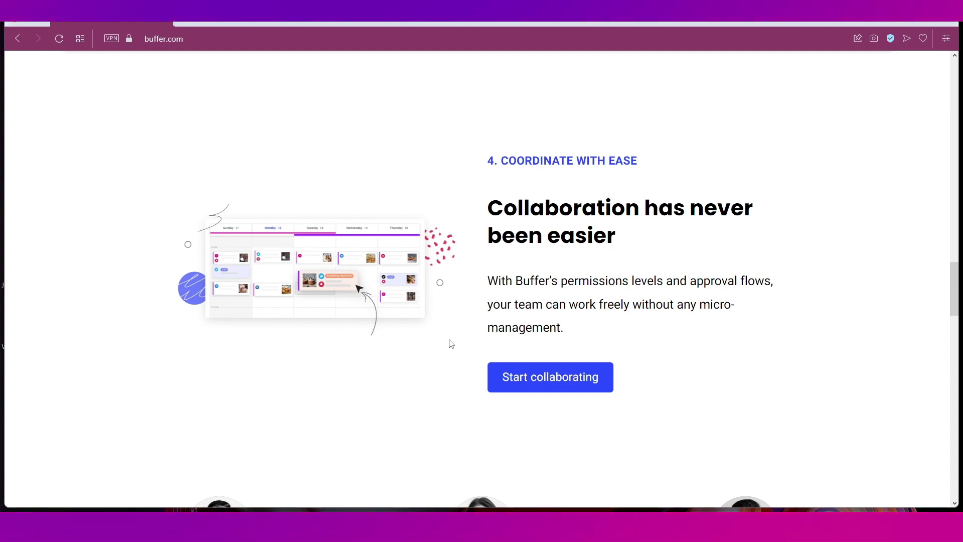
pyautogui.scroll(15, 454, 356)
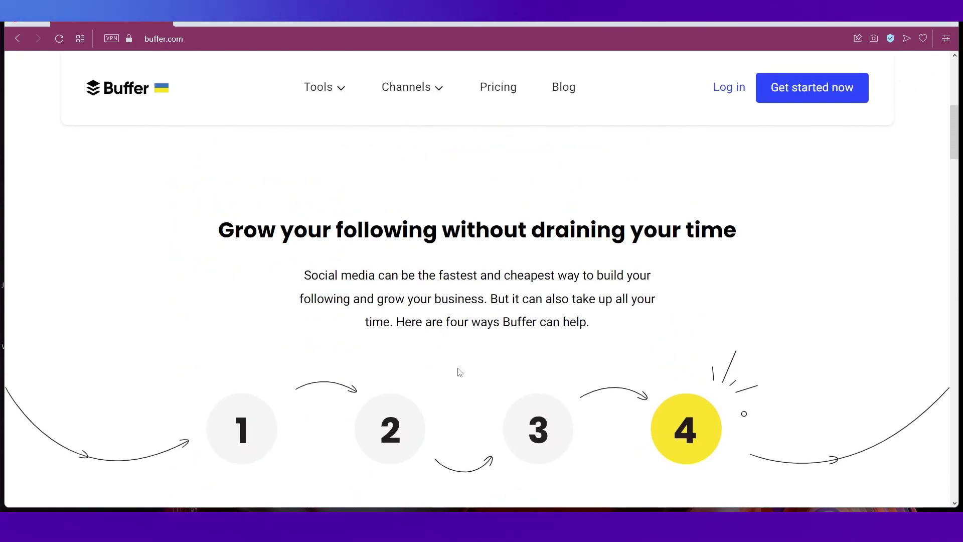
pyautogui.scroll(5, 460, 372)
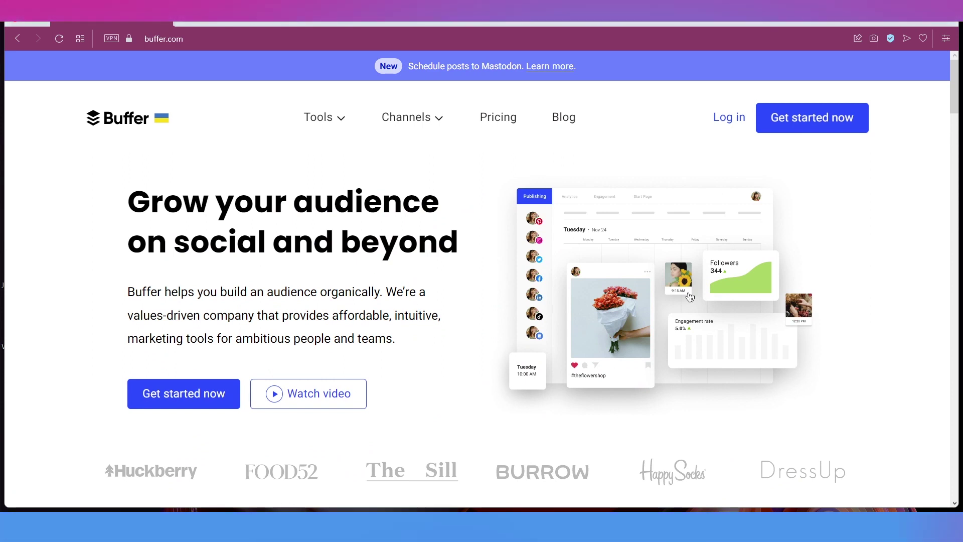
# - Browse the Tools and Channels menus, then view the Free, Essentials, Team and Agency pricing plans
pyautogui.click(318, 122)
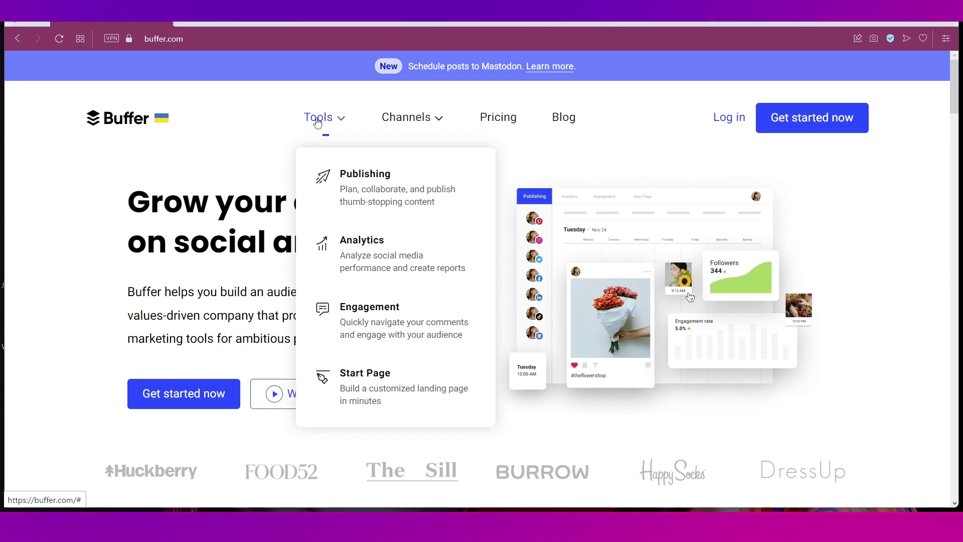
pyautogui.click(405, 125)
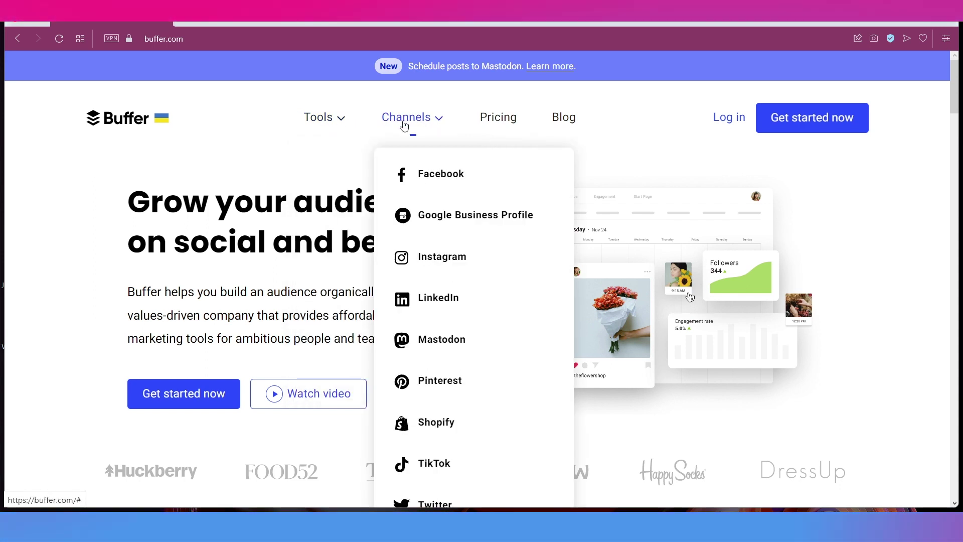
pyautogui.scroll(-1, 405, 125)
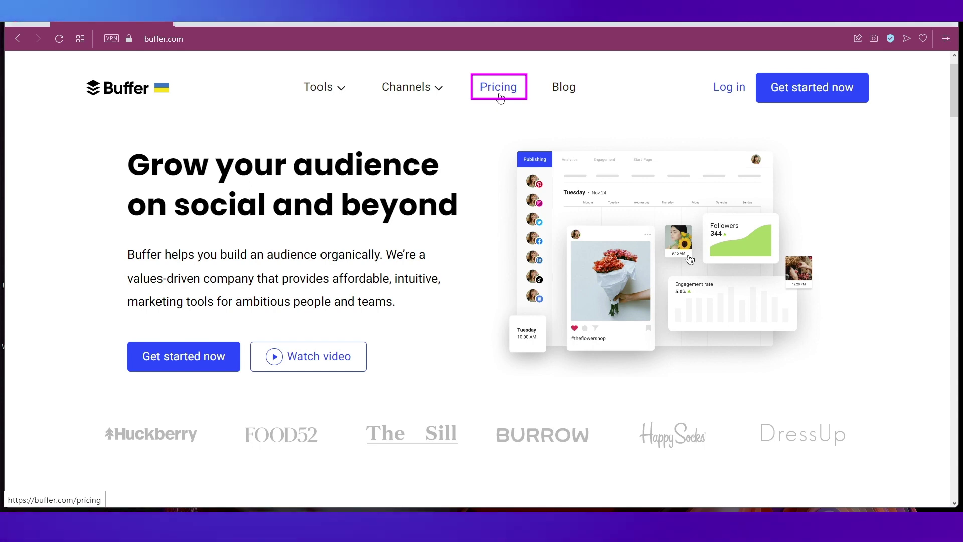
pyautogui.click(499, 97)
pyautogui.scroll(-3, 99, 224)
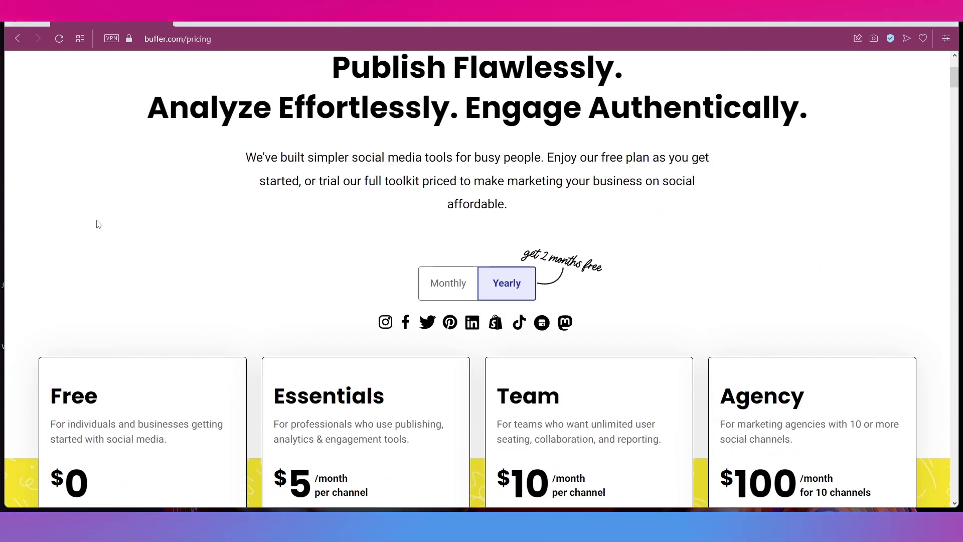
pyautogui.scroll(-3, 98, 224)
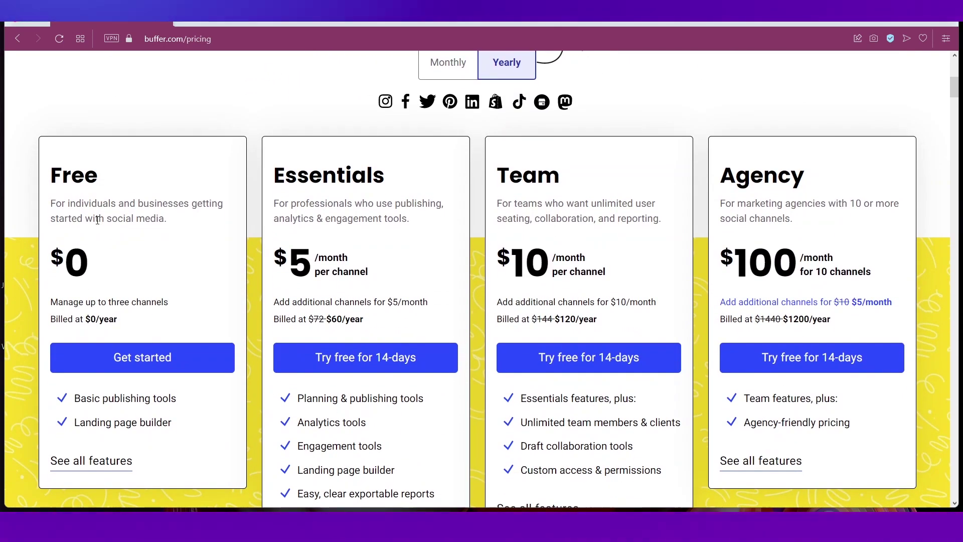
pyautogui.click(448, 64)
pyautogui.click(496, 73)
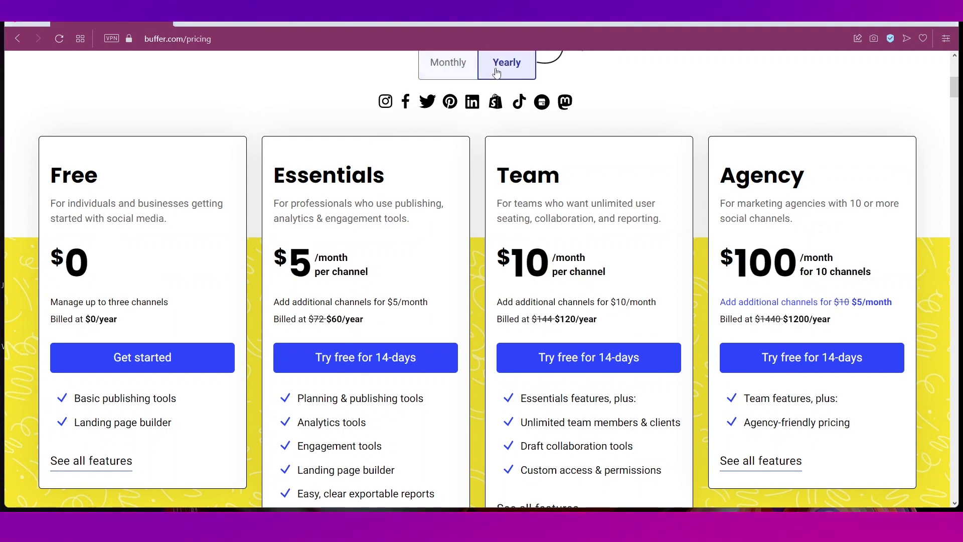
pyautogui.click(450, 70)
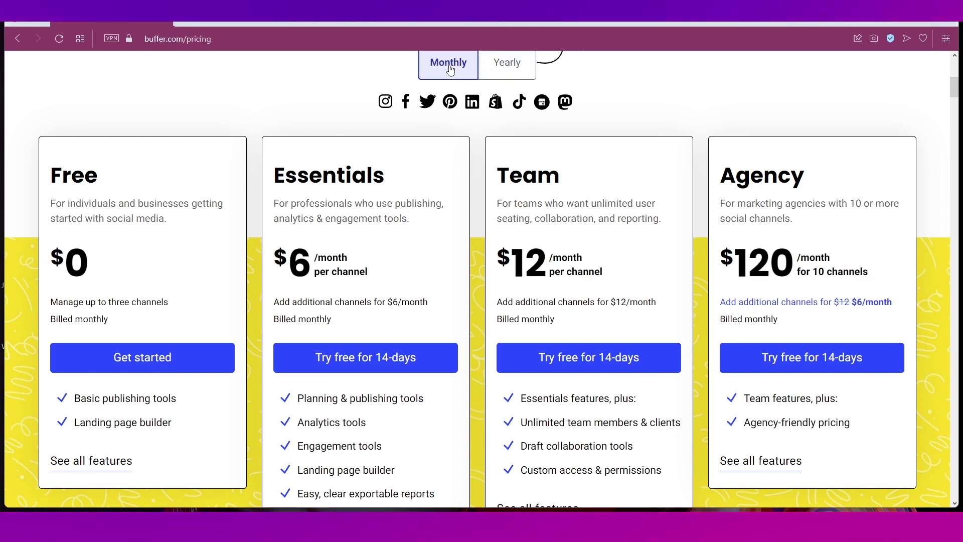
pyautogui.click(495, 68)
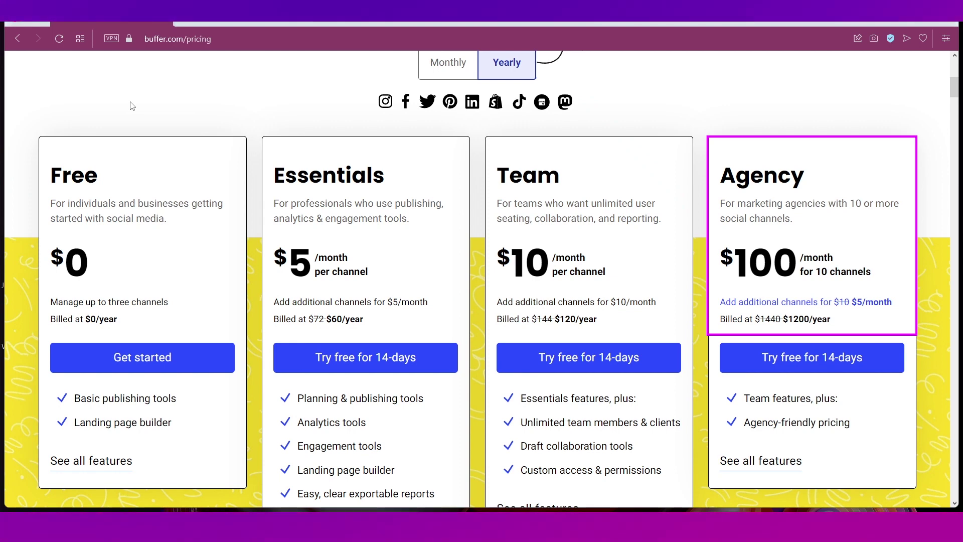
pyautogui.scroll(-1, 351, 251)
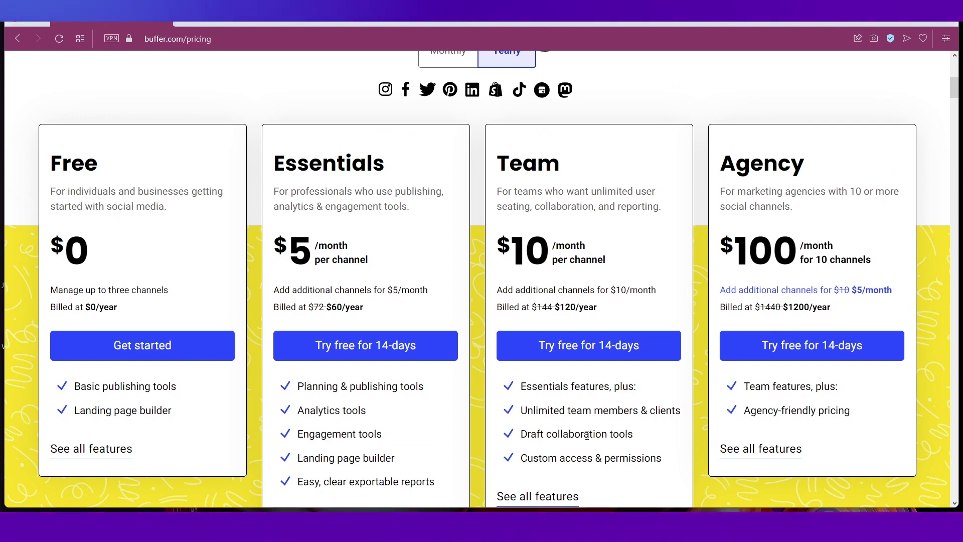
pyautogui.click(186, 346)
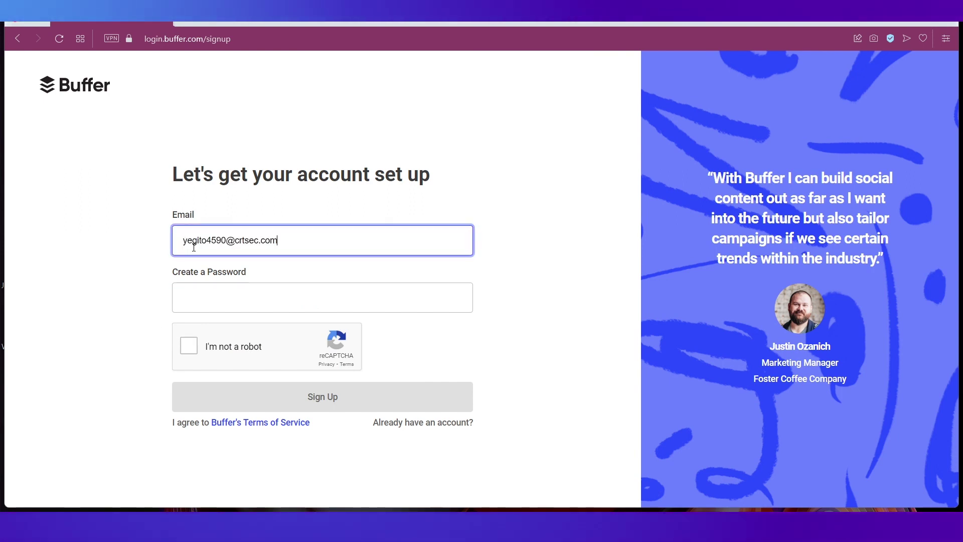
# - Enter the new account's password and pass the I'm not a robot check
pyautogui.click(216, 297)
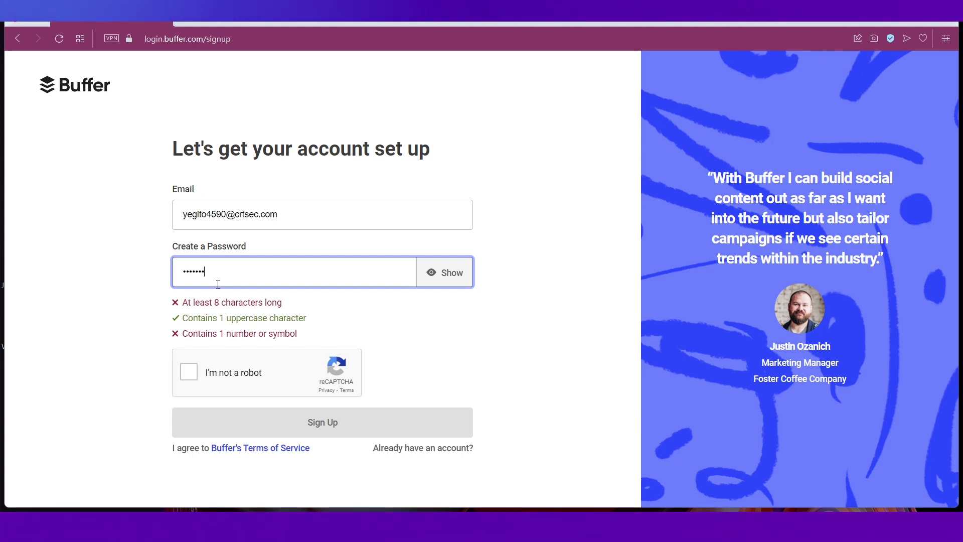
pyautogui.click(187, 376)
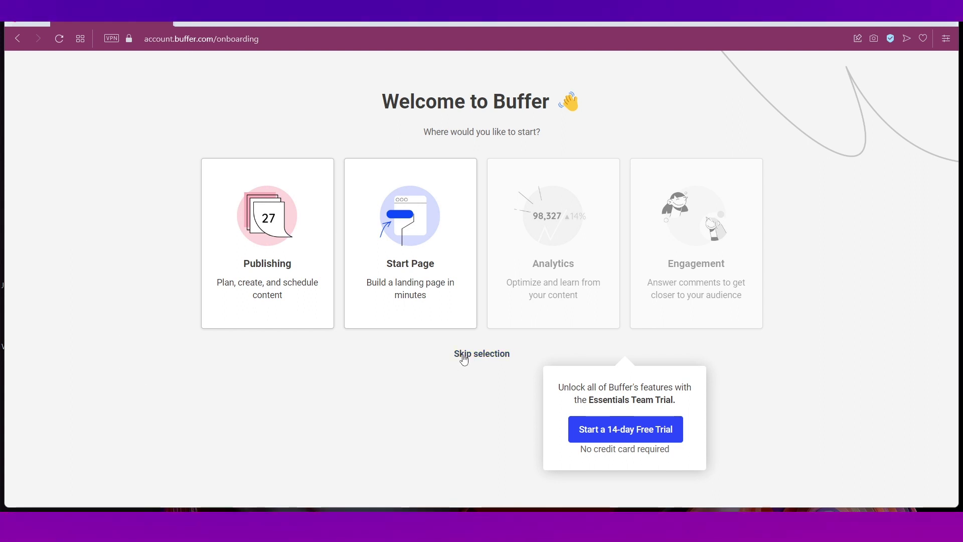
# - Skip choosing a starting tool and connecting a channel, then switch to the confirmation email tab
pyautogui.click(464, 355)
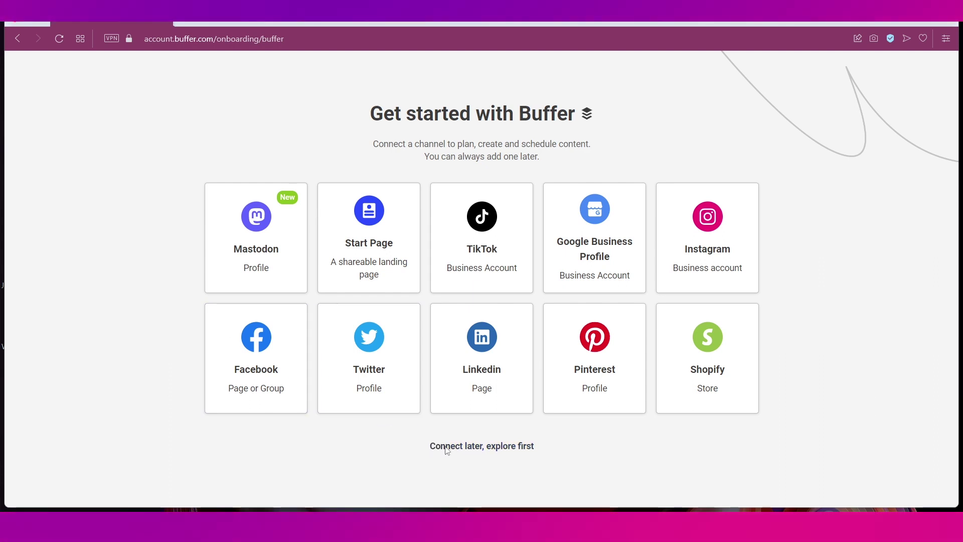
pyautogui.click(447, 451)
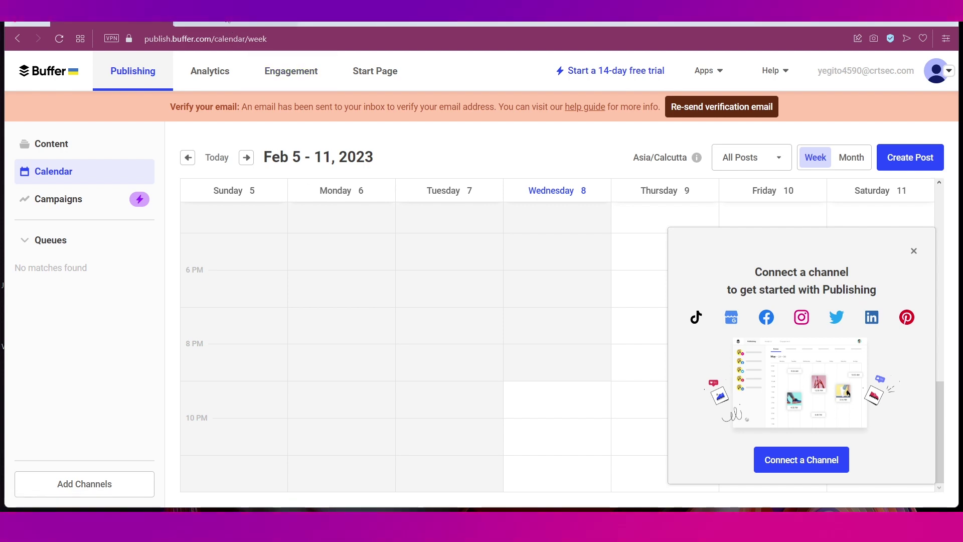
pyautogui.hotkey('ctrl', 'Tab')
pyautogui.scroll(-1, 212, 250)
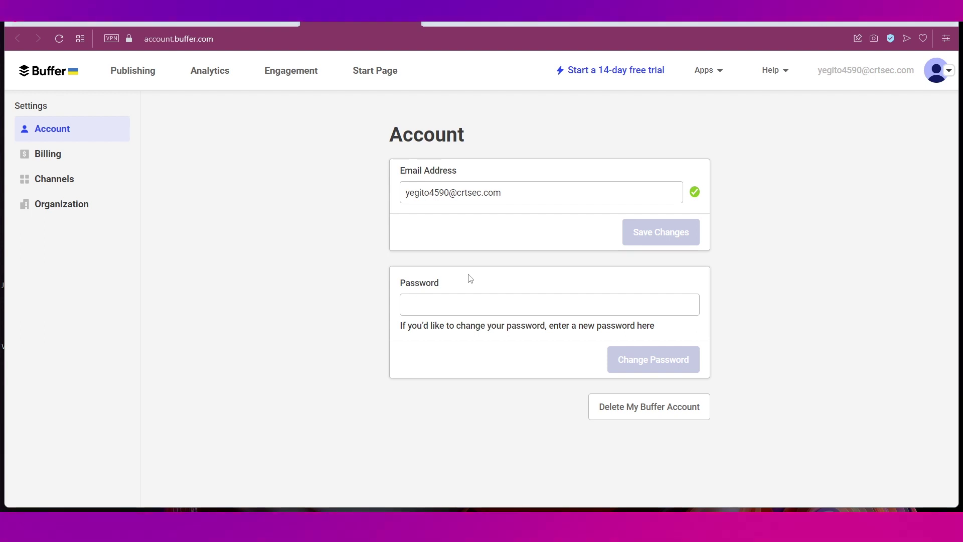
# - Close the email tab to return to the Publishing calendar and dismiss the connect-a-channel prompt
pyautogui.hotkey('ctrl', 'w')
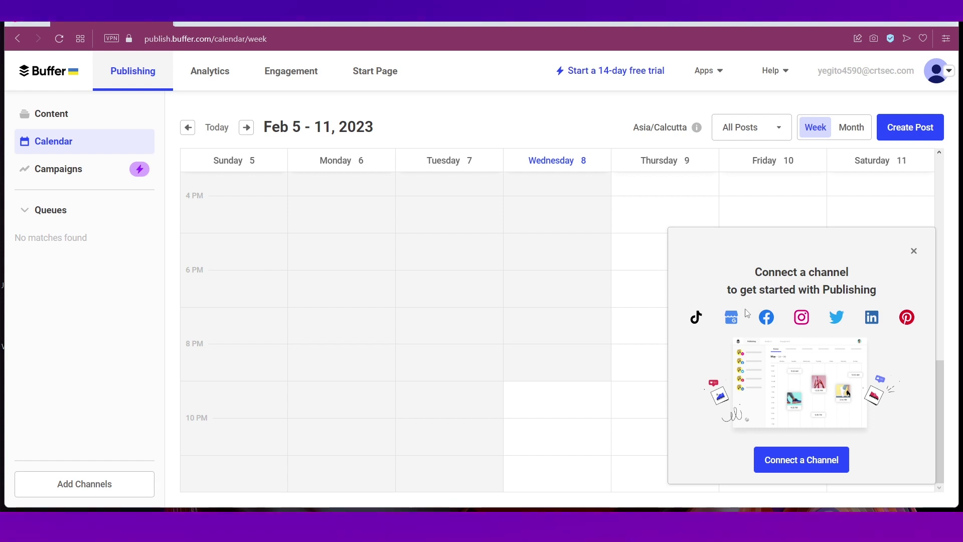
pyautogui.click(914, 251)
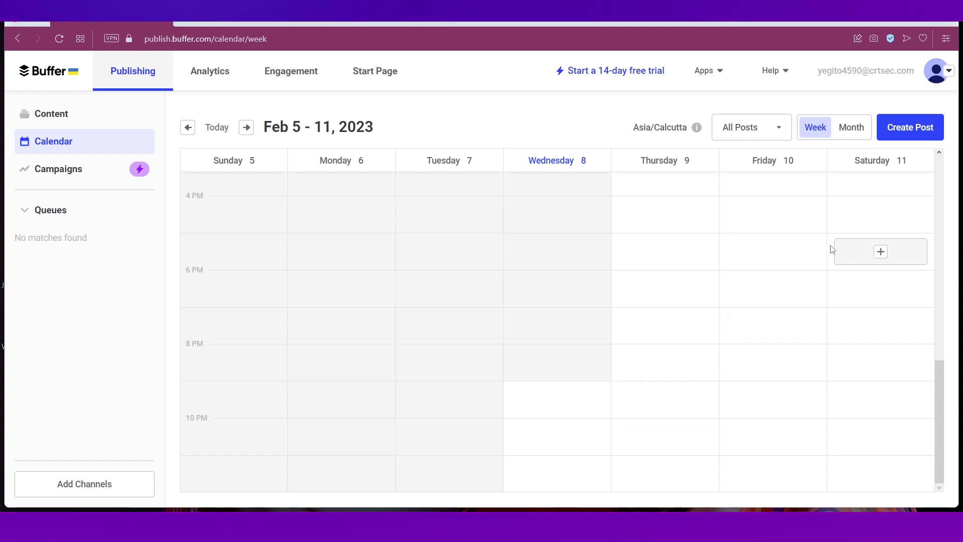
pyautogui.click(946, 73)
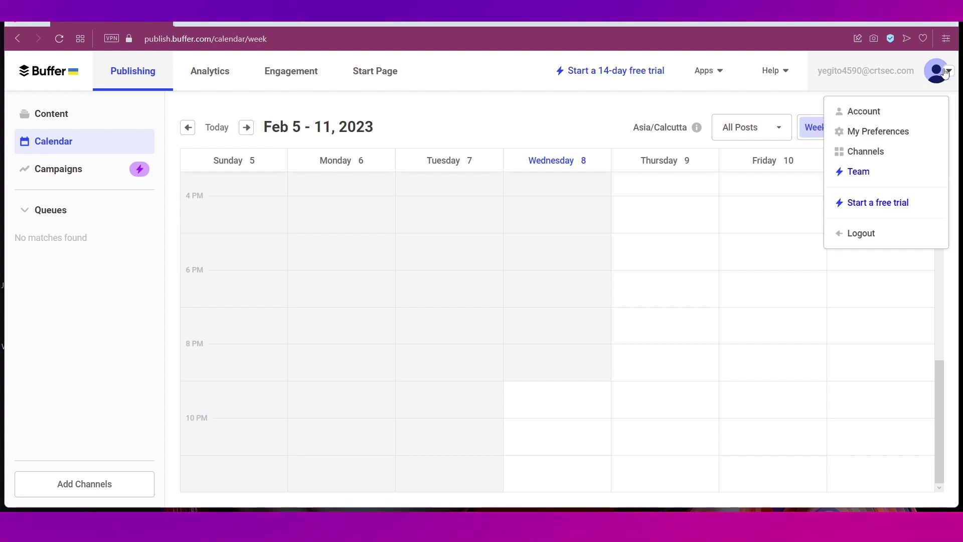
pyautogui.click(96, 326)
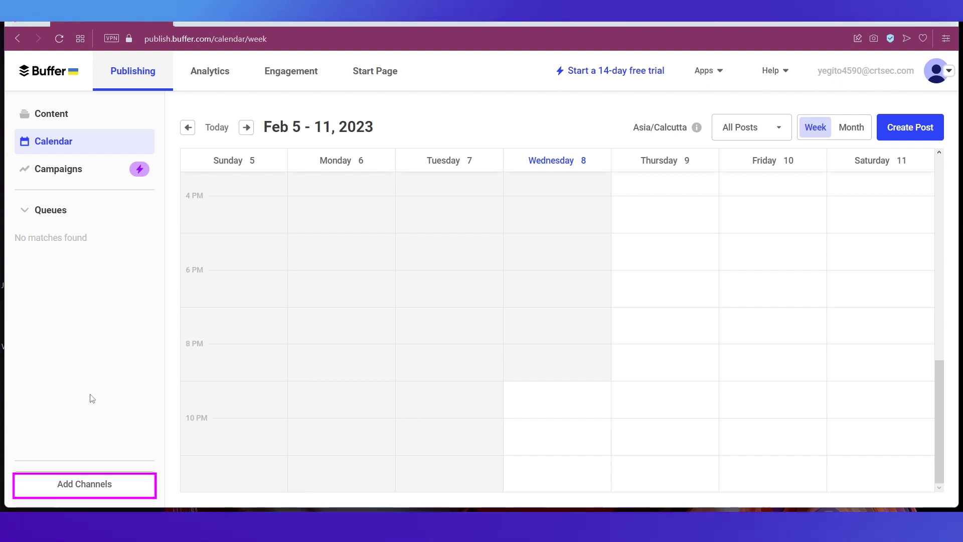
# - Connect a Twitter profile from Add Channels, signing in with its username and password
pyautogui.click(106, 486)
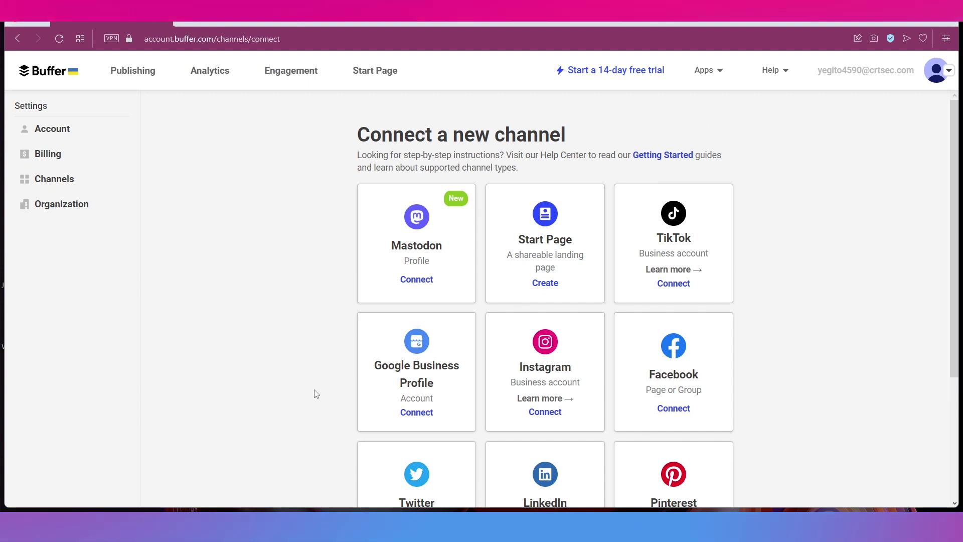
pyautogui.scroll(-3, 316, 394)
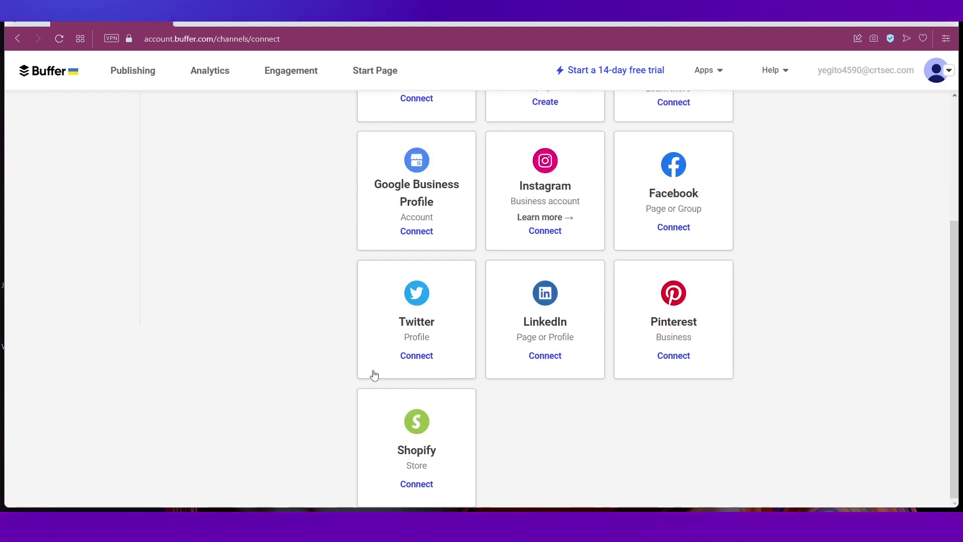
pyautogui.click(406, 361)
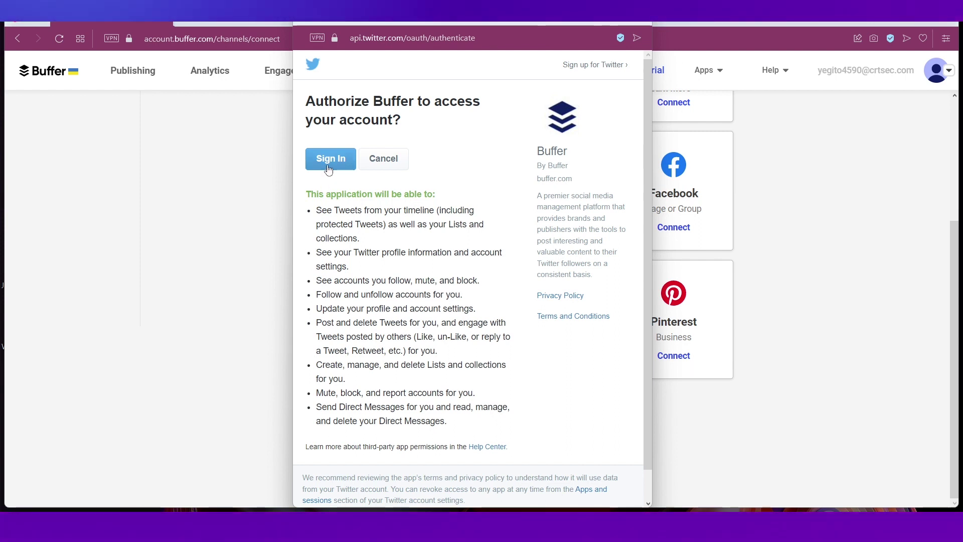
pyautogui.write('_zoya')
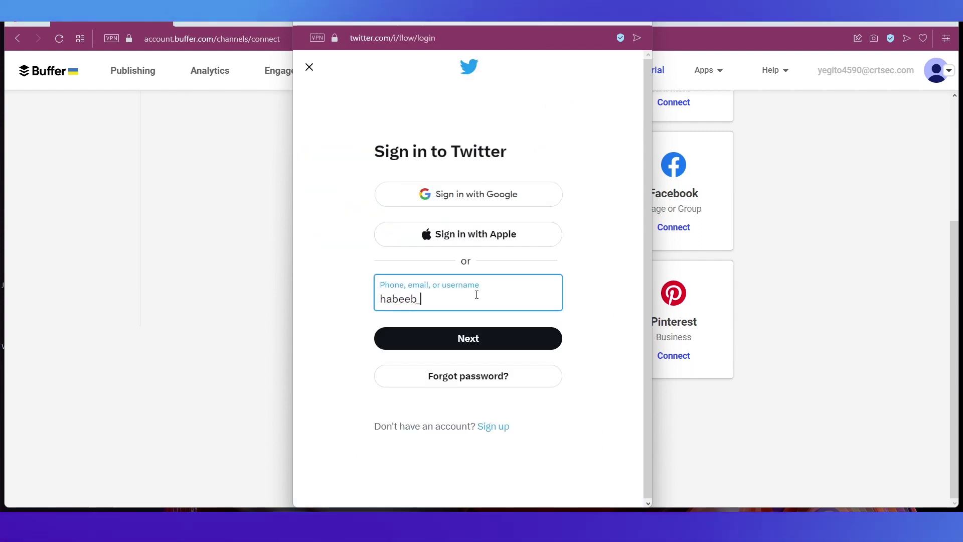
pyautogui.click(454, 339)
pyautogui.write('••••••••')
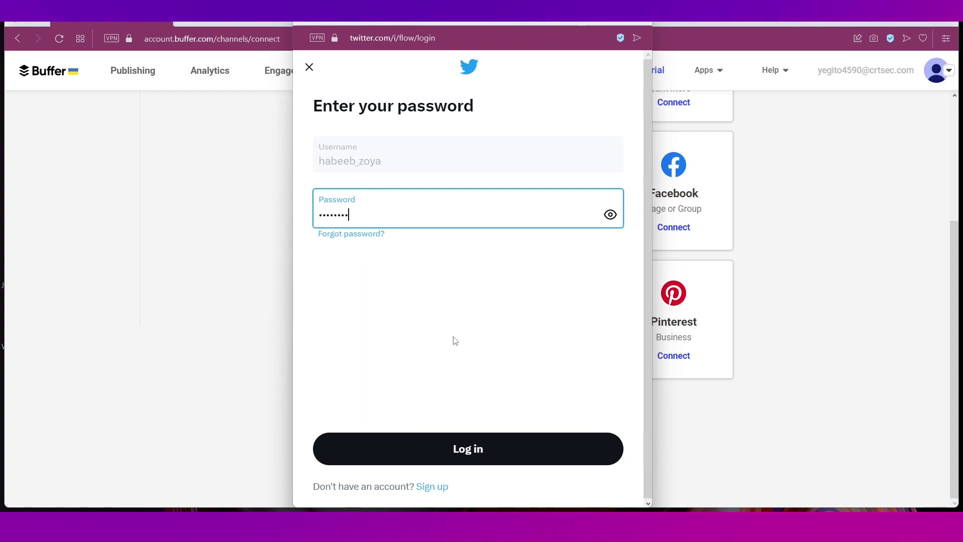
pyautogui.write('••')
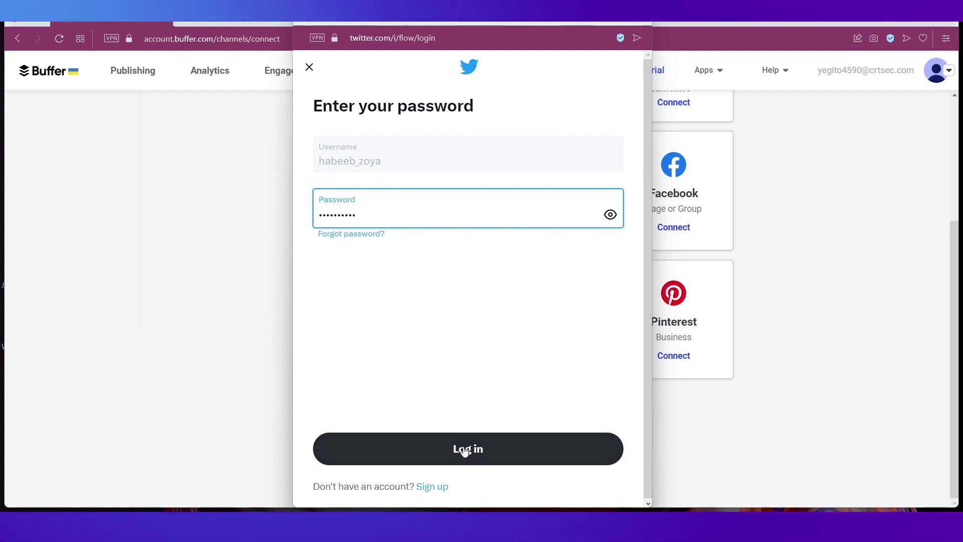
pyautogui.click(465, 450)
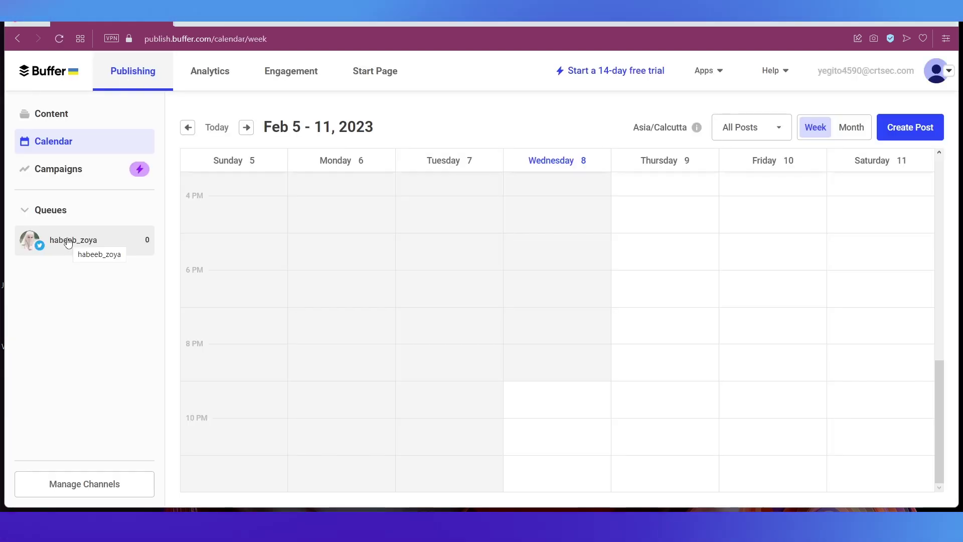
# - From the Twitter queue, draft a new post reading 'Hey there! Checkout Buffer!'
pyautogui.click(68, 240)
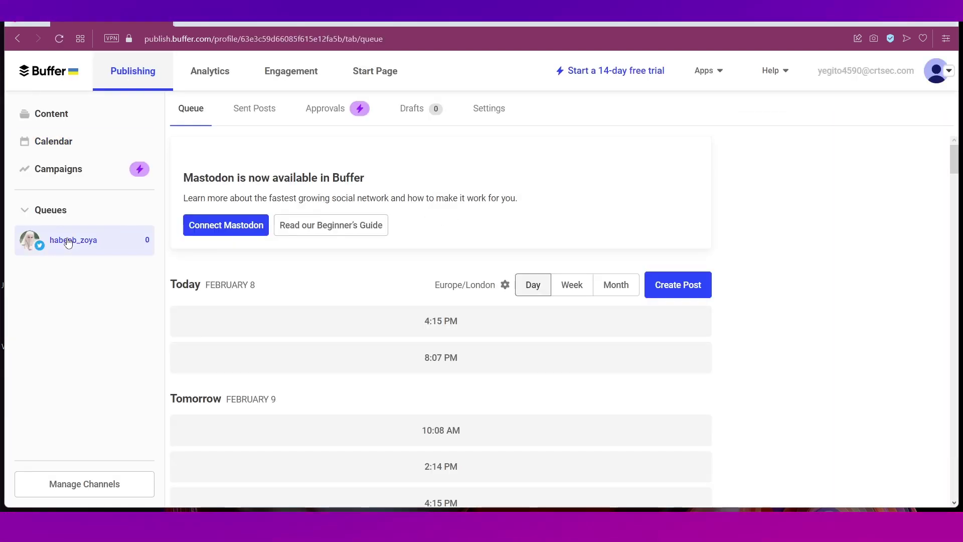
pyautogui.scroll(-8, 416, 350)
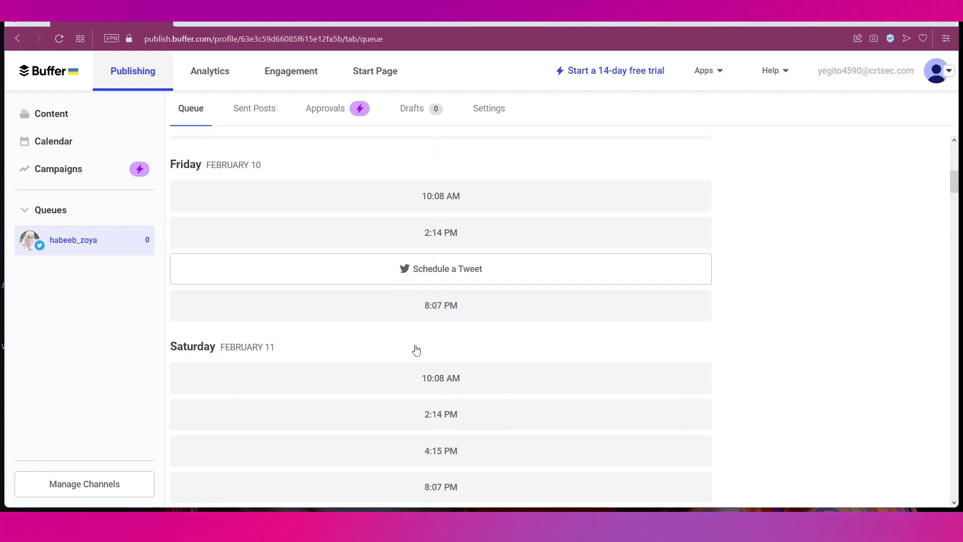
pyautogui.scroll(9, 416, 349)
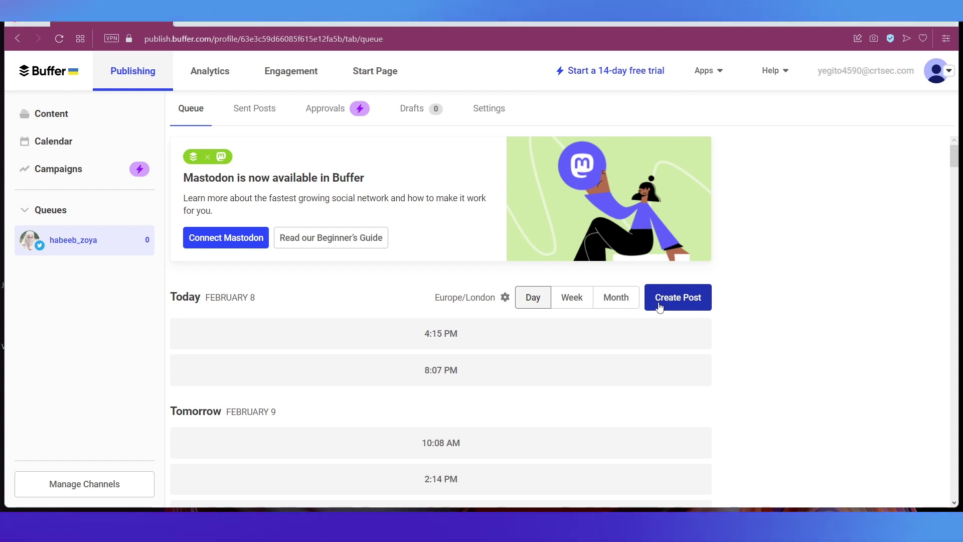
pyautogui.click(660, 307)
pyautogui.write('Hey there! Checkout Buffer!')
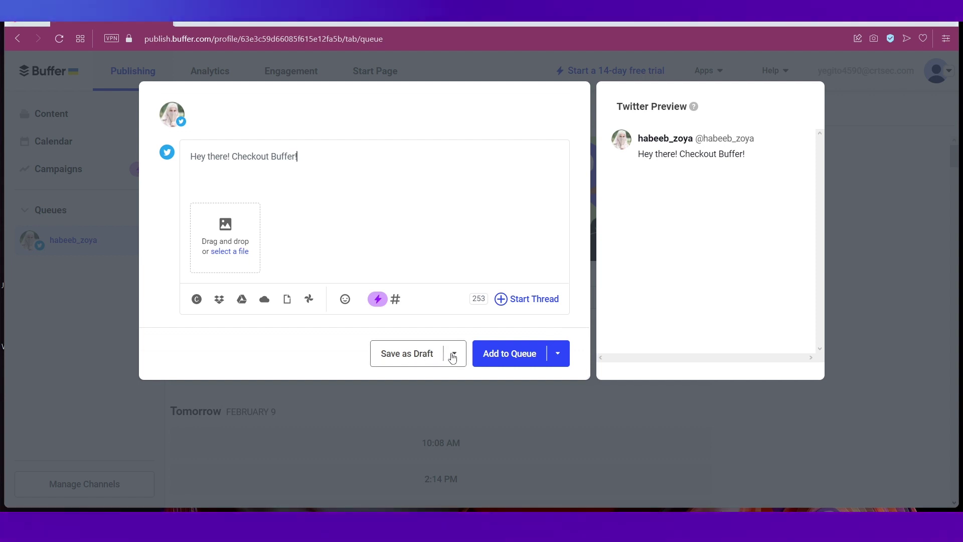
pyautogui.click(551, 353)
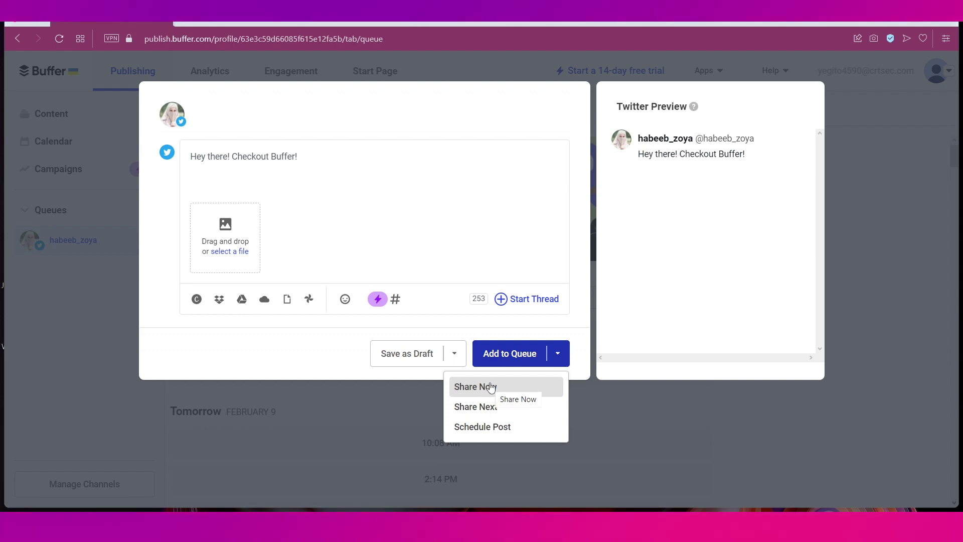
# - Share the tweet immediately, then go to Channels settings from the account menu
pyautogui.click(491, 387)
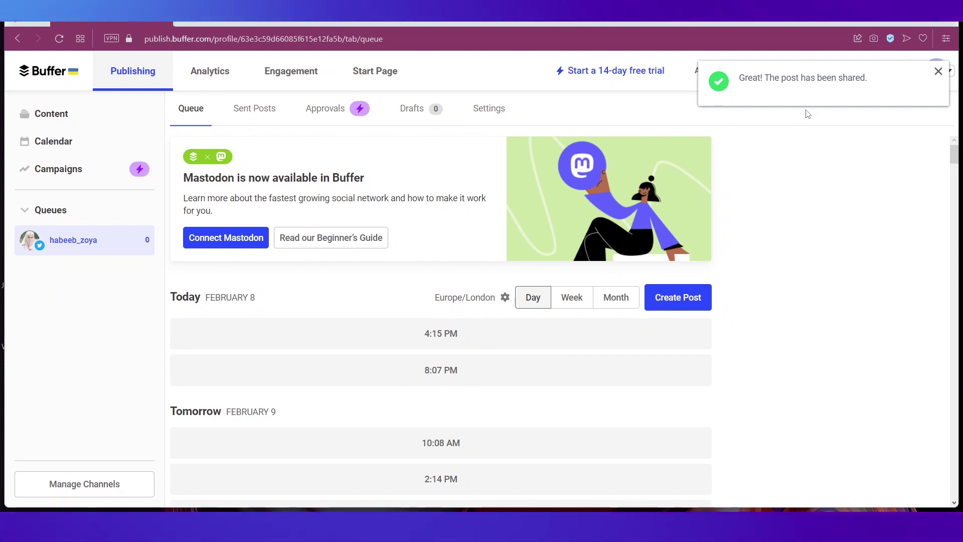
pyautogui.scroll(-1, 798, 381)
pyautogui.scroll(1, 791, 401)
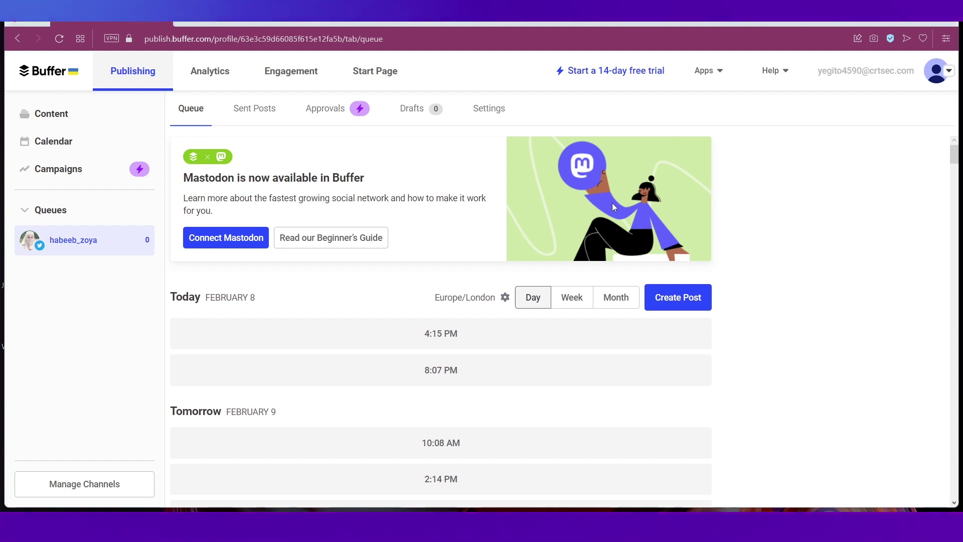
pyautogui.click(946, 80)
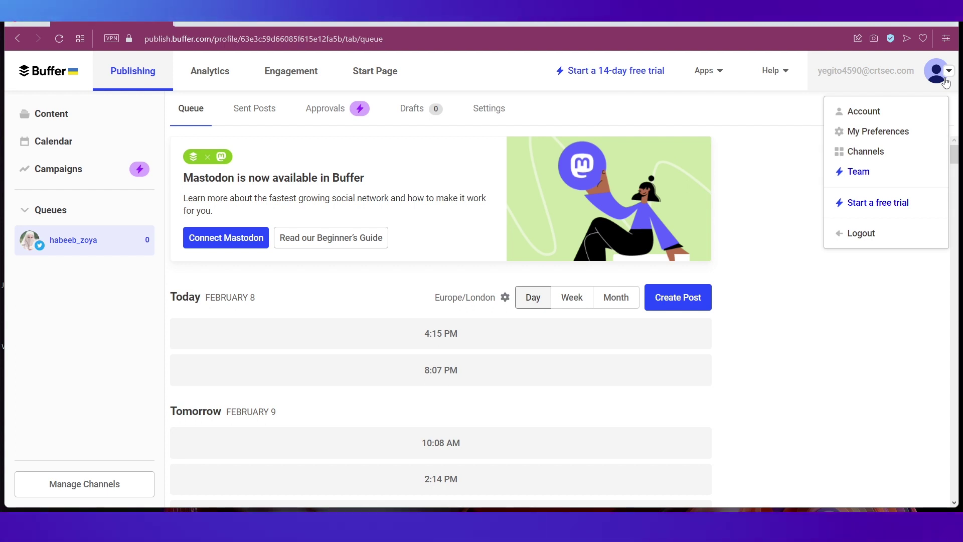
pyautogui.click(884, 156)
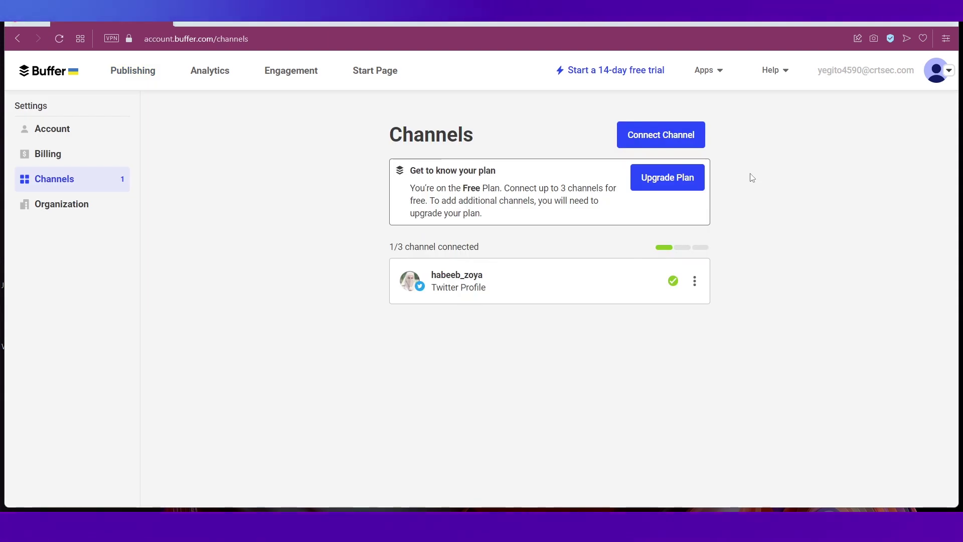
# - Remove the Twitter channel from its actions menu and confirm the removal
pyautogui.click(695, 283)
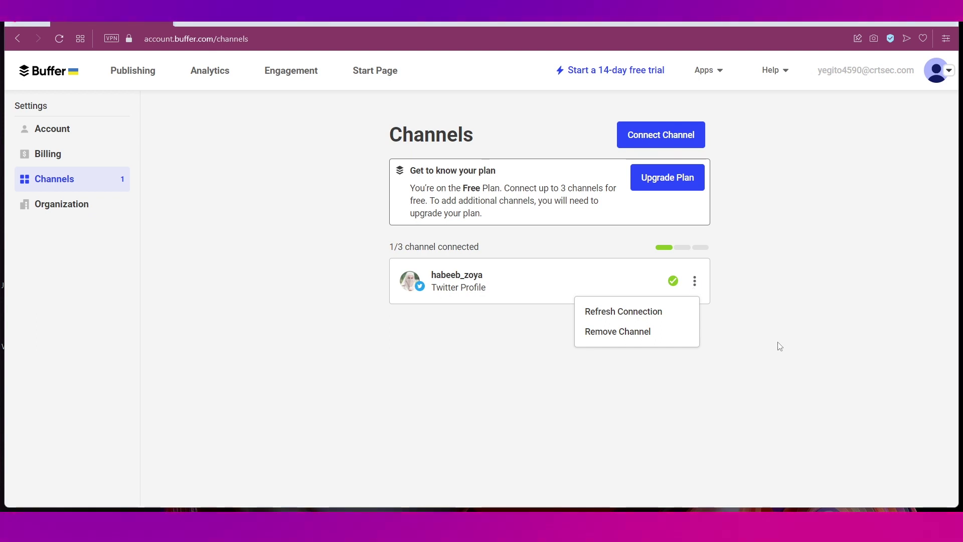
pyautogui.click(621, 334)
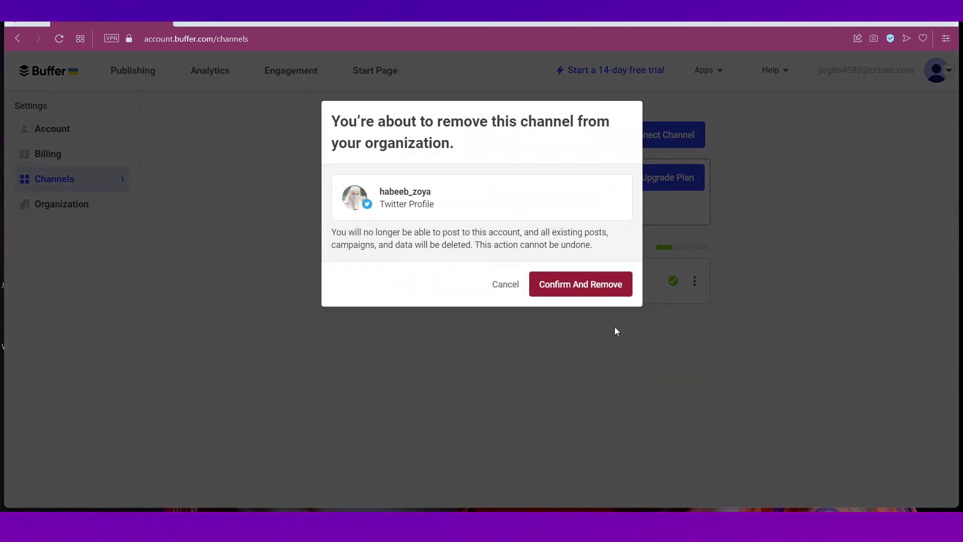
pyautogui.click(576, 286)
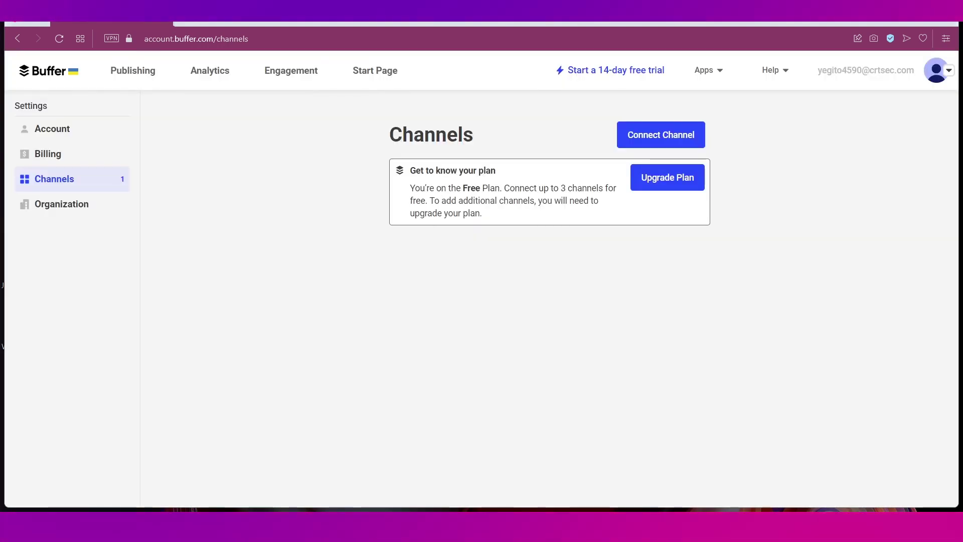